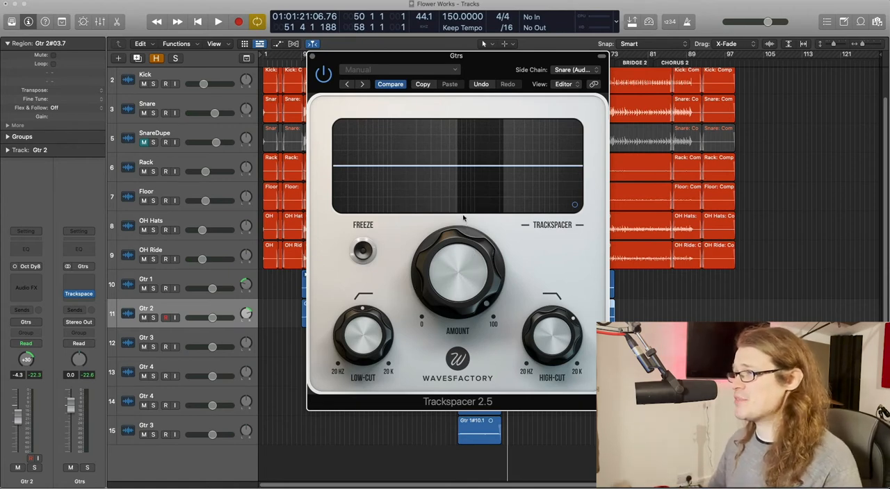
Lower the Gtrs bus Trackspacer amount to about 54% during playback, and close the plugin.
key("space")
left_click_drag(449, 276, 458, 392)
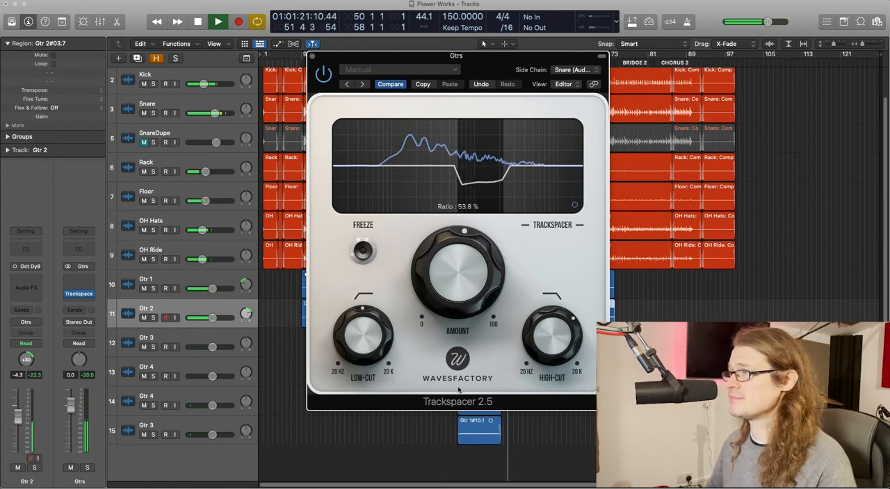
key("space")
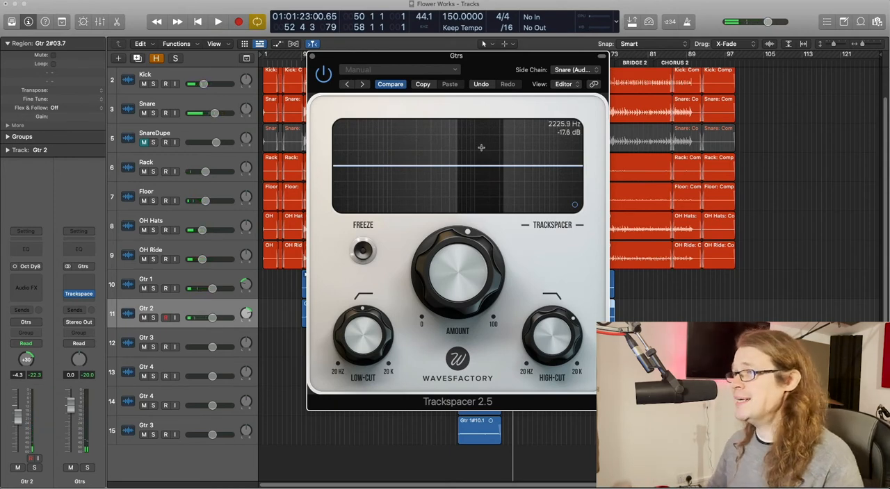
left_click(312, 56)
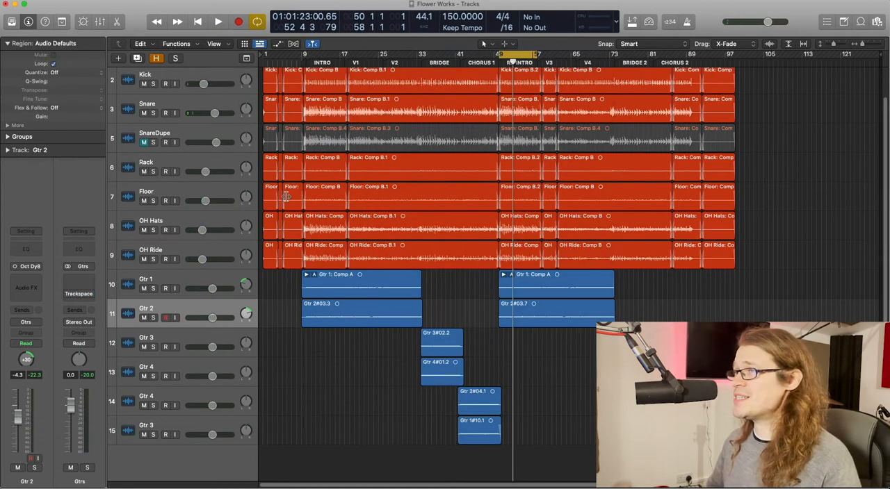
Solo the Snare track and play it, adding the SnareDupe track to the solo for comparison.
scroll(285, 197, "up", 2)
left_click(179, 139)
left_click(153, 145)
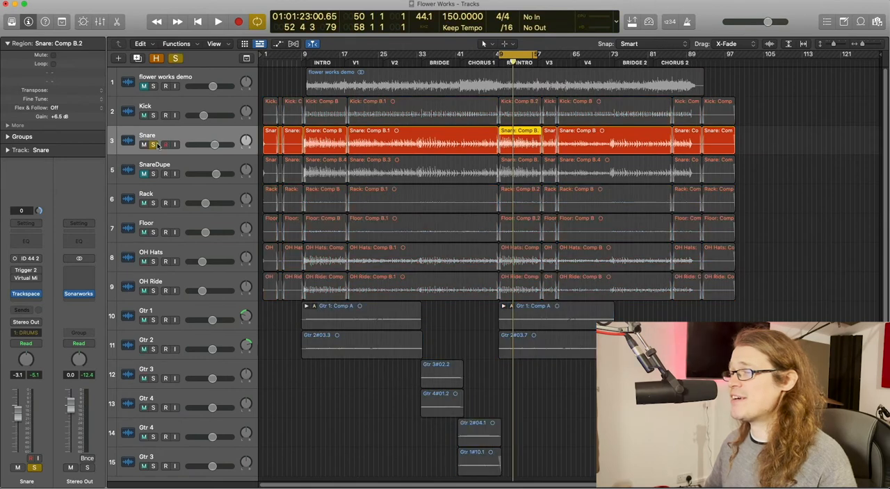
key("space")
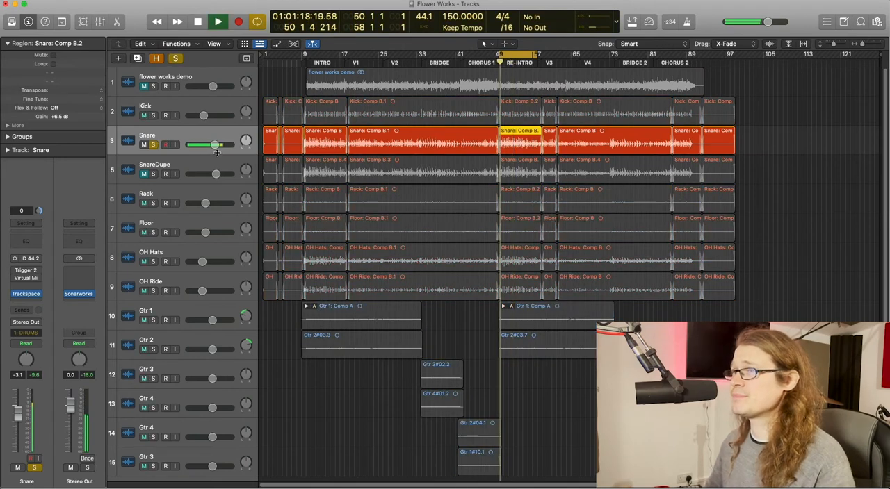
left_click(154, 175)
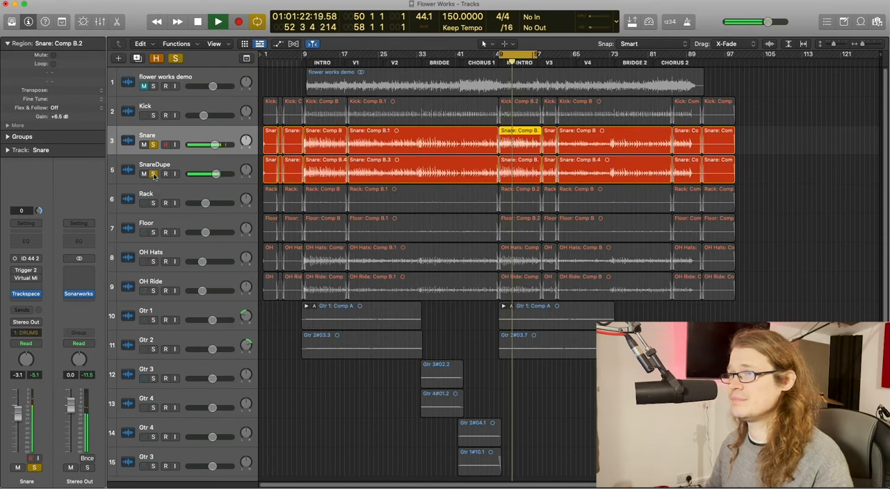
key("space")
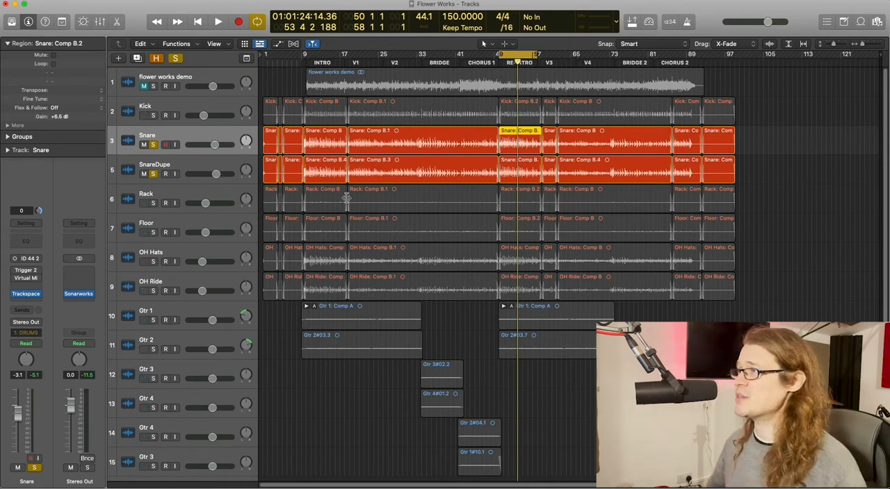
Examine the Gain plugin on the SnareDupe track.
left_click(767, 205)
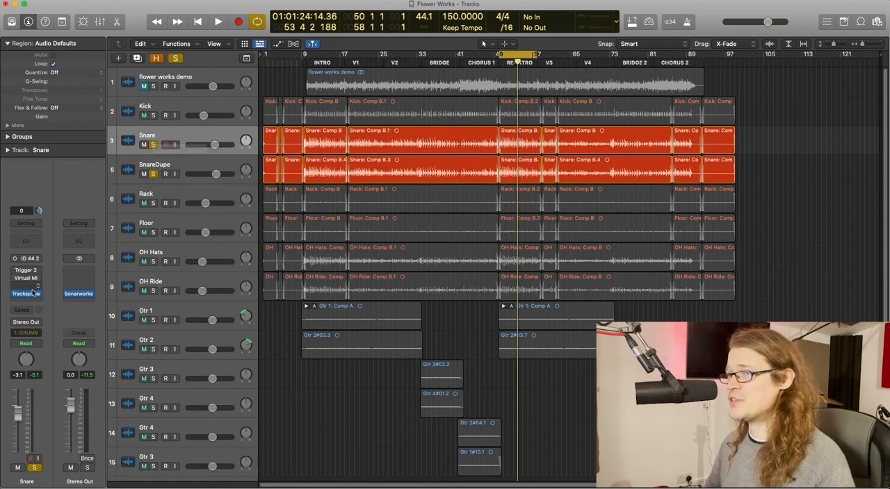
left_click(192, 163)
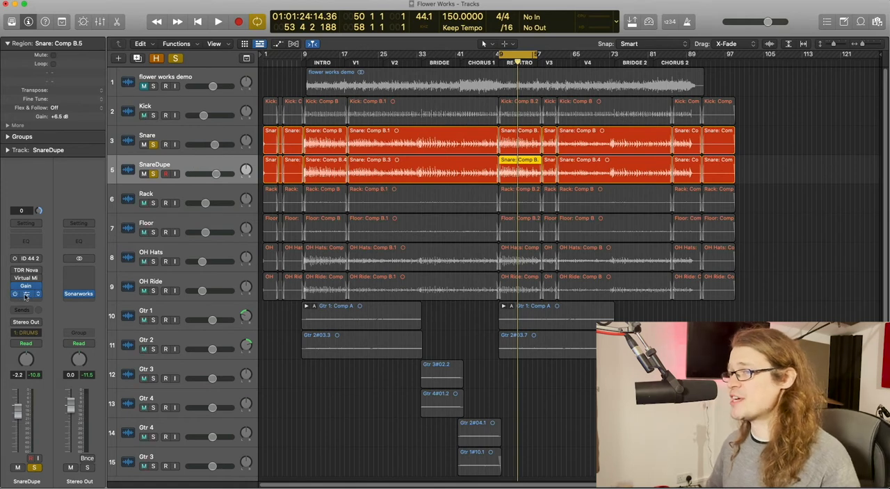
left_click(25, 286)
left_click(365, 182)
left_click(282, 118)
key("super+Down")
key("super+Down")
left_click(810, 166)
Bypass Trackspacer on both snare tracks, set both track volumes to 0.0 dB, and start playback.
mouse_move(17, 295)
left_click(186, 141)
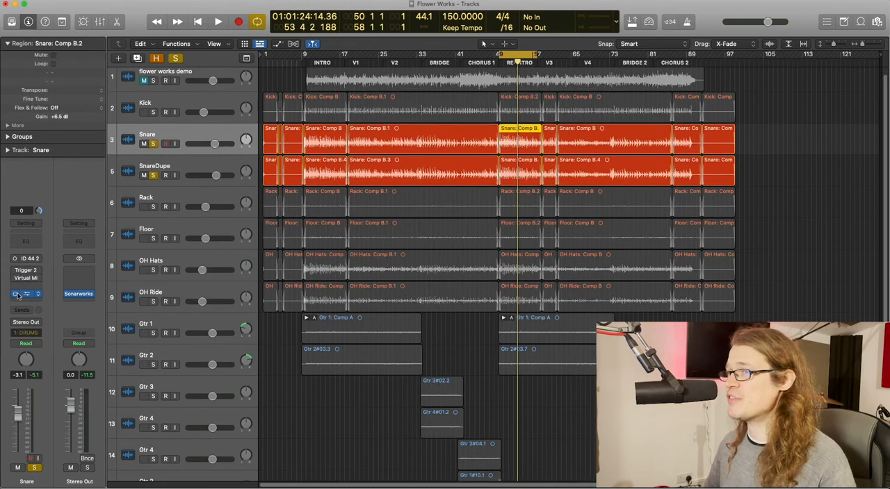
left_click(216, 144, "alt")
left_click(220, 175, "alt")
key("space")
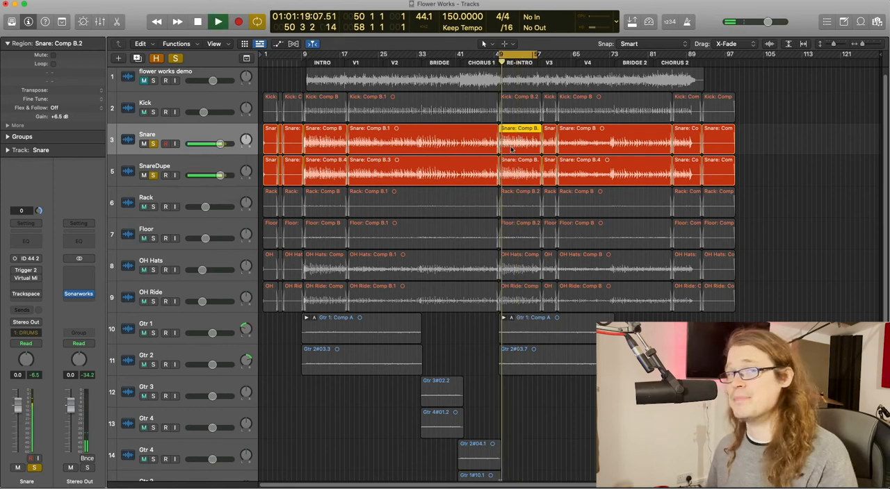
Stop playback and switch Trackspacer back on for the SnareDupe and Snare tracks.
left_click(515, 167)
mouse_move(15, 288)
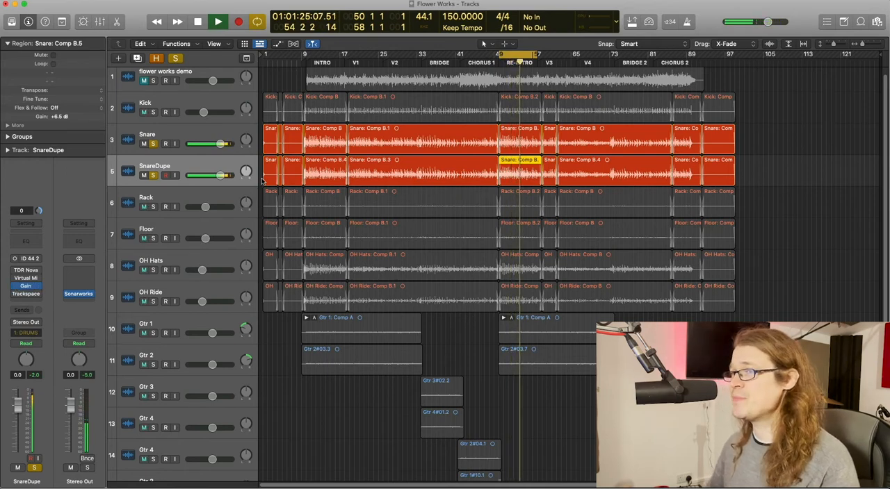
key("space")
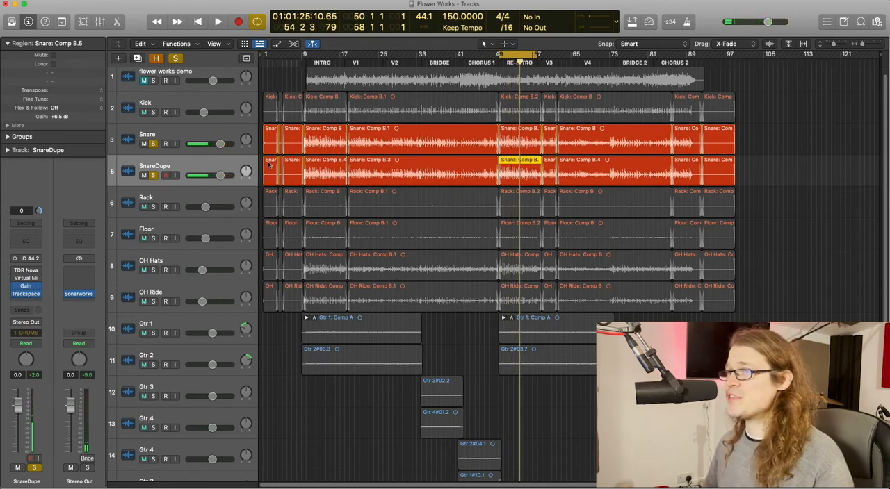
key("Up")
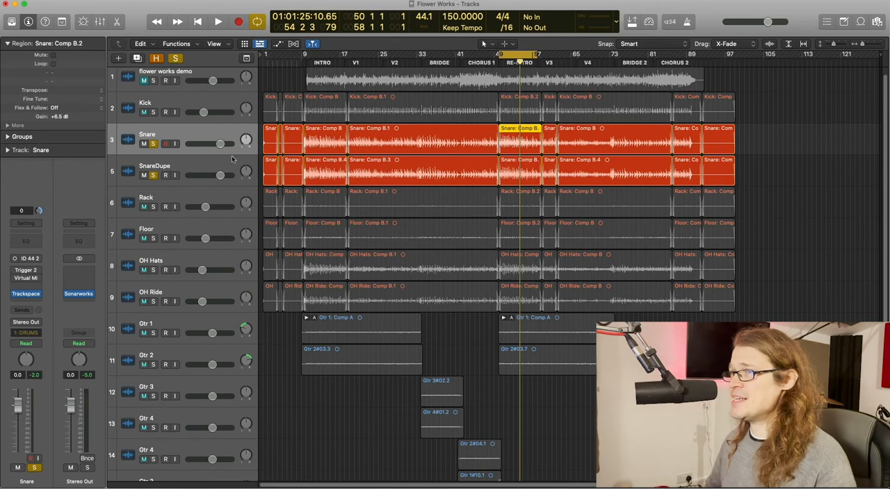
Set the side chain of the SnareDupe track's Trackspacer to Snare (Audio 9).
left_click(205, 166)
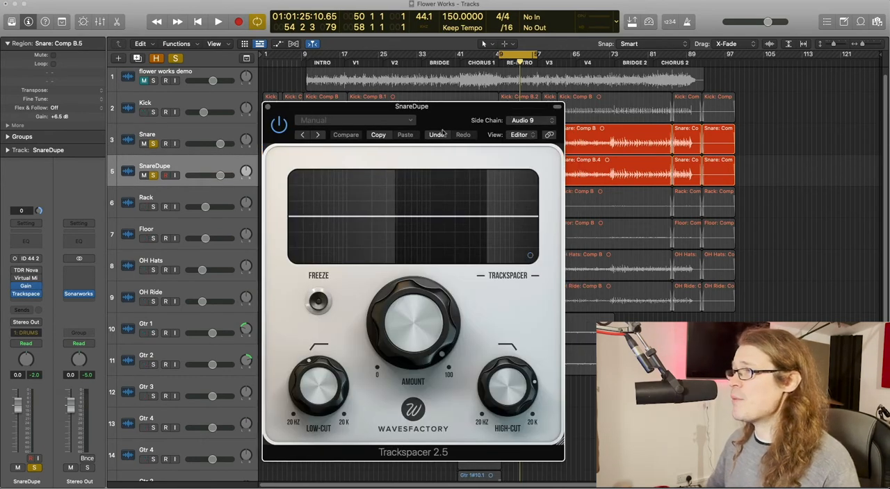
left_click(524, 121)
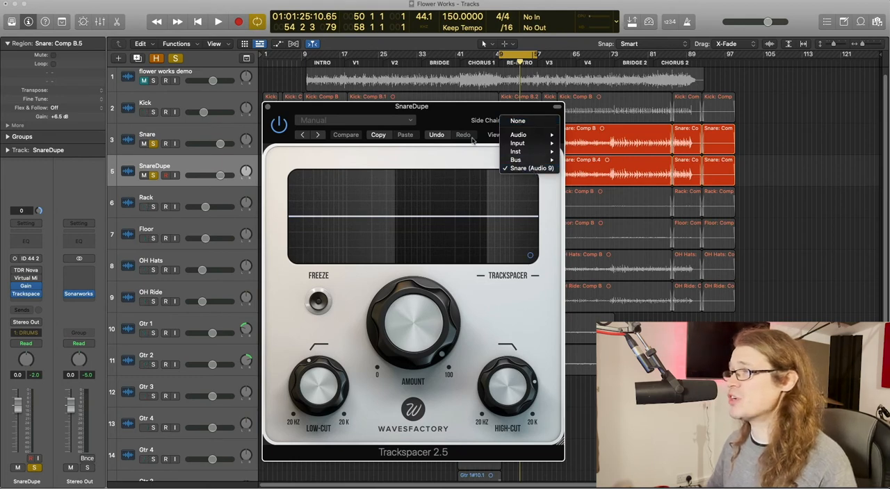
left_click(532, 169)
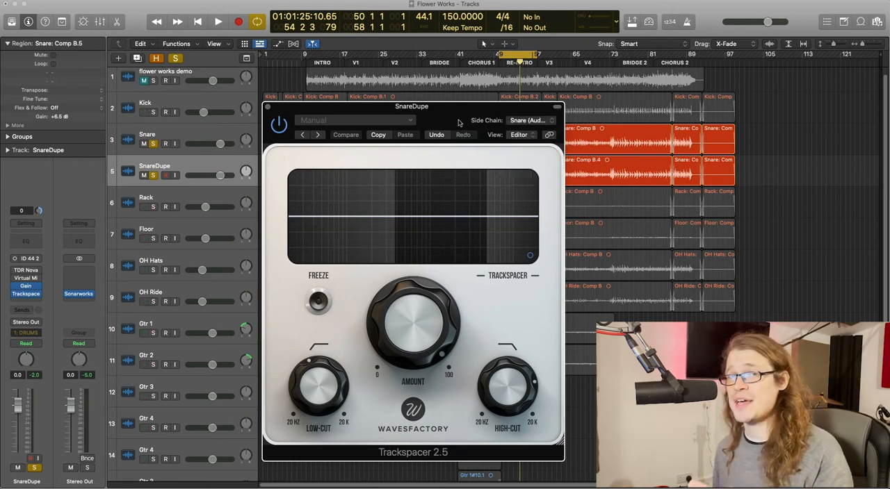
left_click(225, 131)
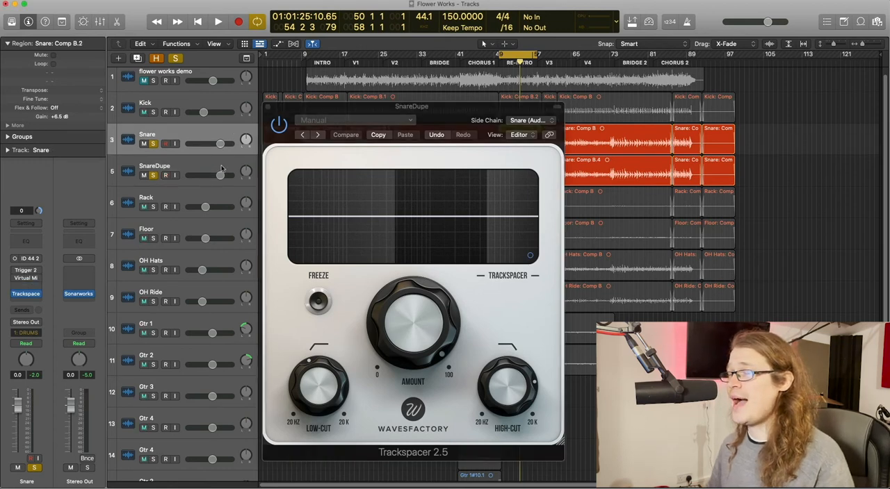
left_click(221, 164)
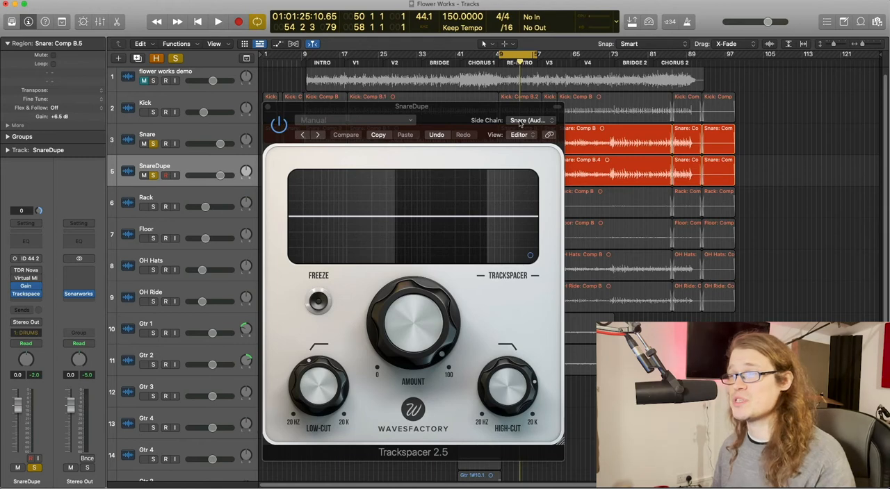
left_click_drag(477, 113, 525, 95)
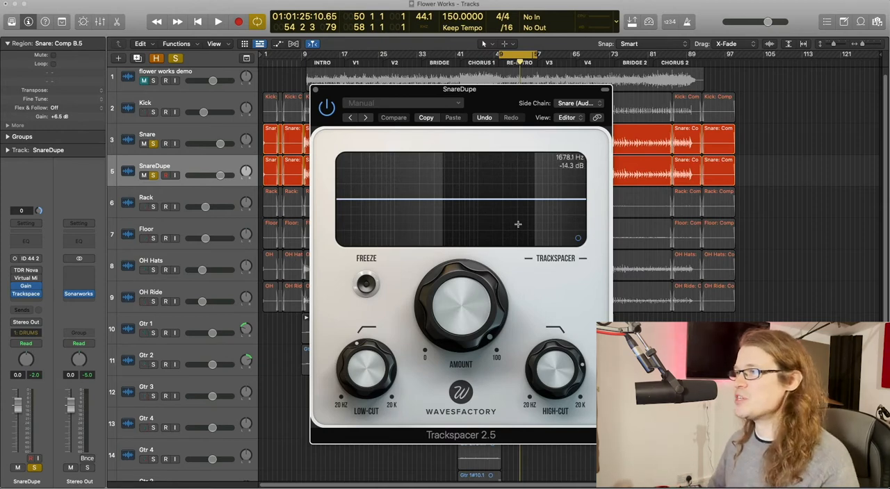
Set the SnareDupe Trackspacer's release to its minimum in the advanced settings, and return to the spectrum display.
left_click(578, 239)
left_click_drag(510, 216, 520, 272)
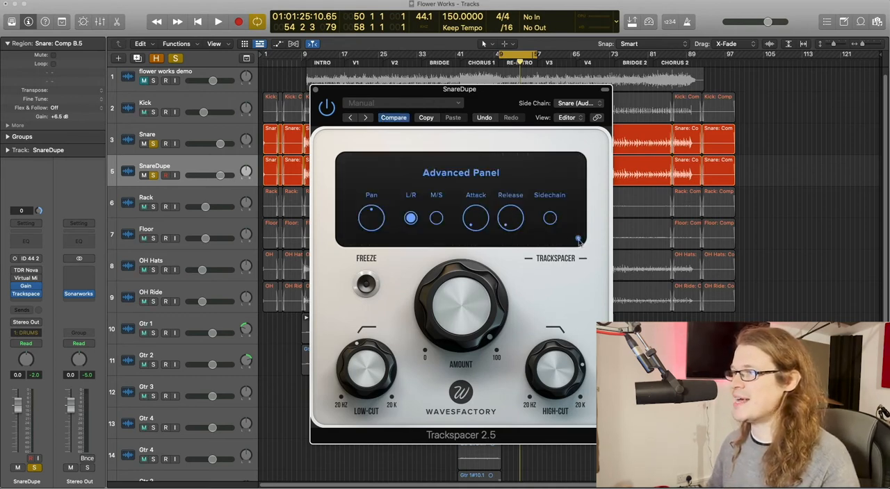
left_click(577, 239)
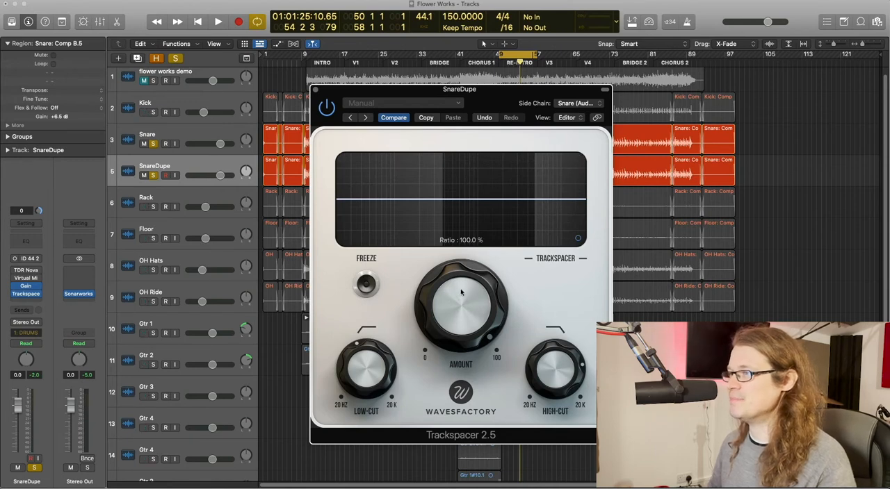
Audition the SnareDupe Trackspacer with a higher low-cut, bring the low-cut back down, and raise the high-cut slightly.
left_click_drag(370, 368, 376, 326)
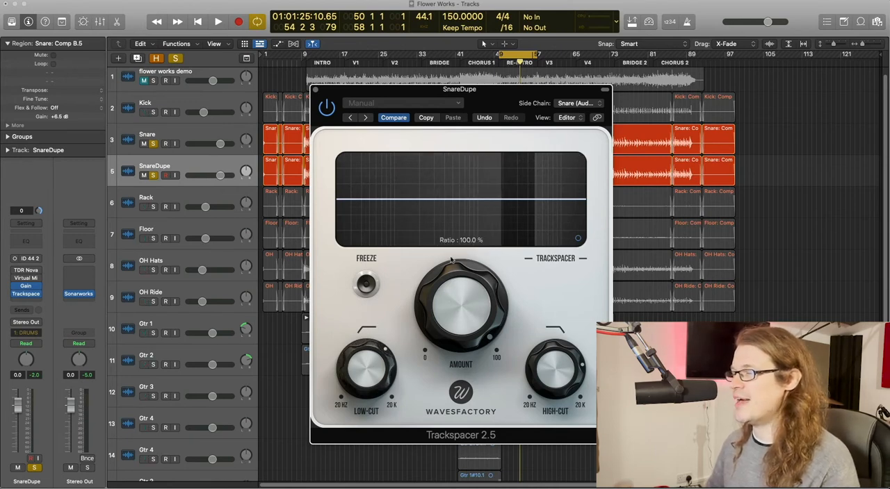
key("space")
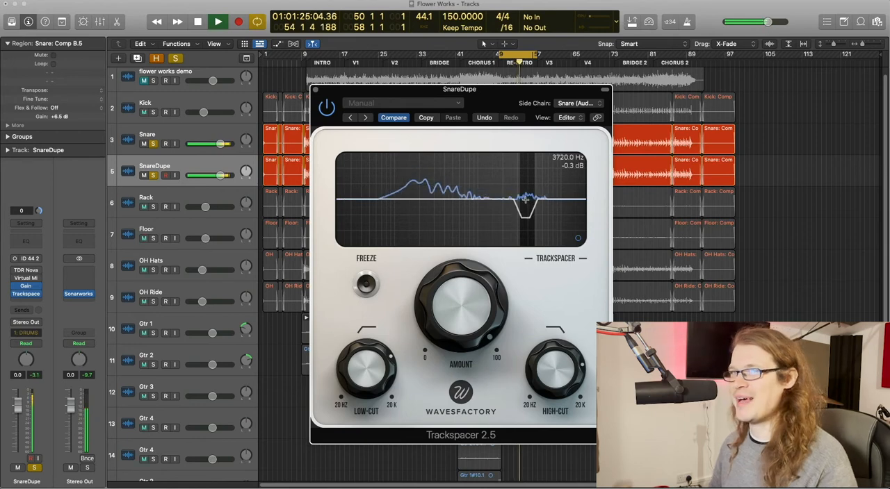
left_click_drag(367, 355, 366, 412)
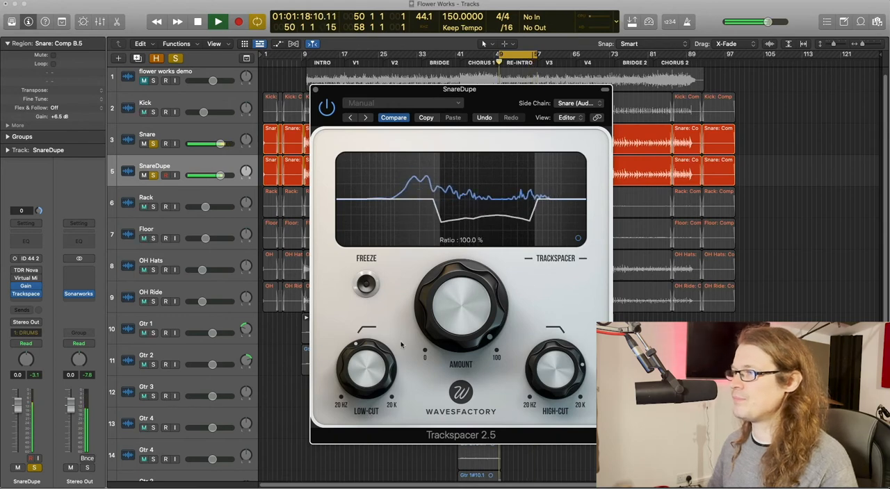
left_click_drag(576, 379, 575, 368)
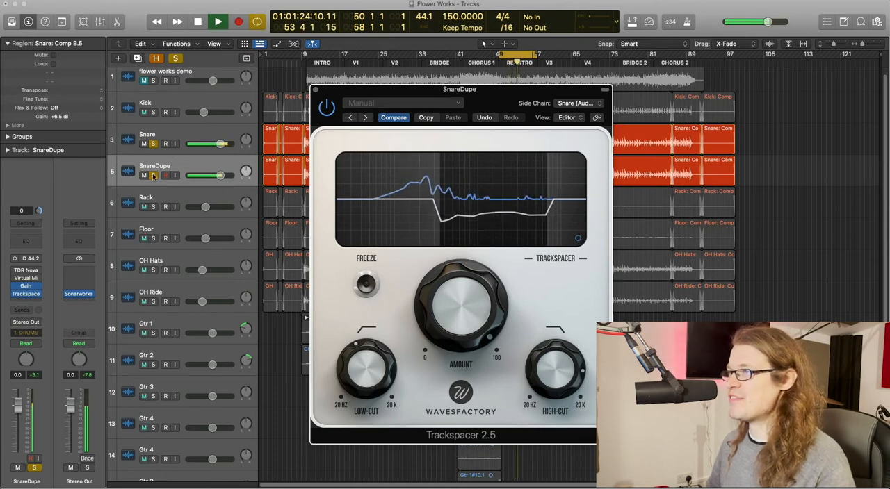
key("space")
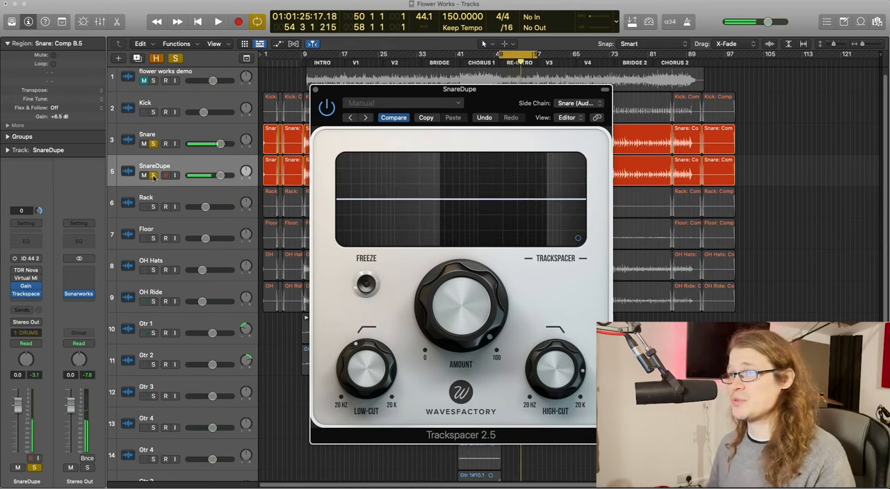
Compare the Snare alone with both snares together by toggling the SnareDupe solo around playback.
left_click(154, 176)
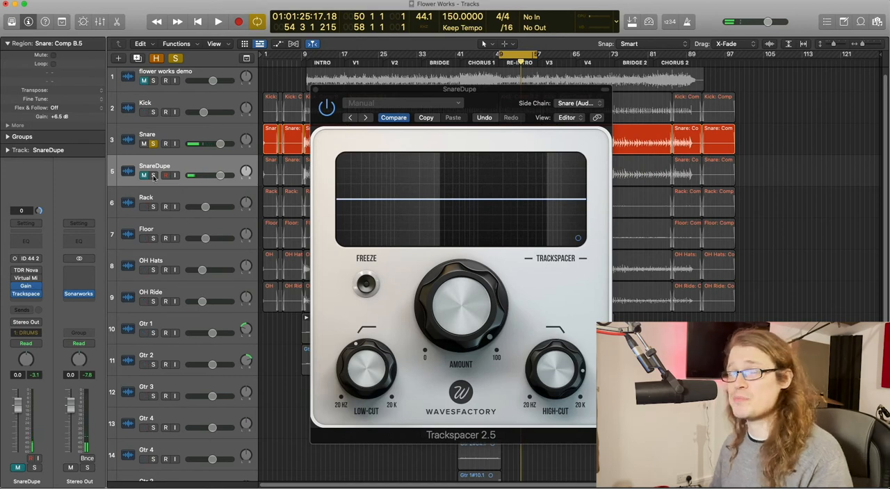
key("space")
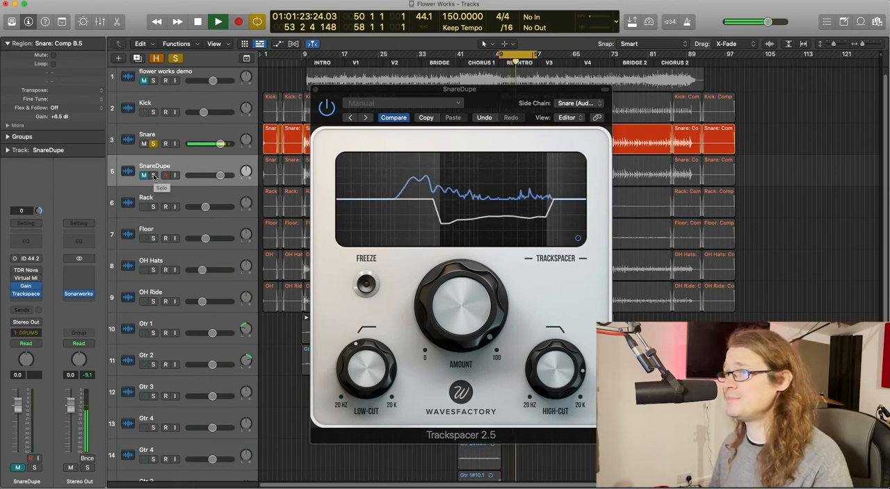
left_click(154, 176)
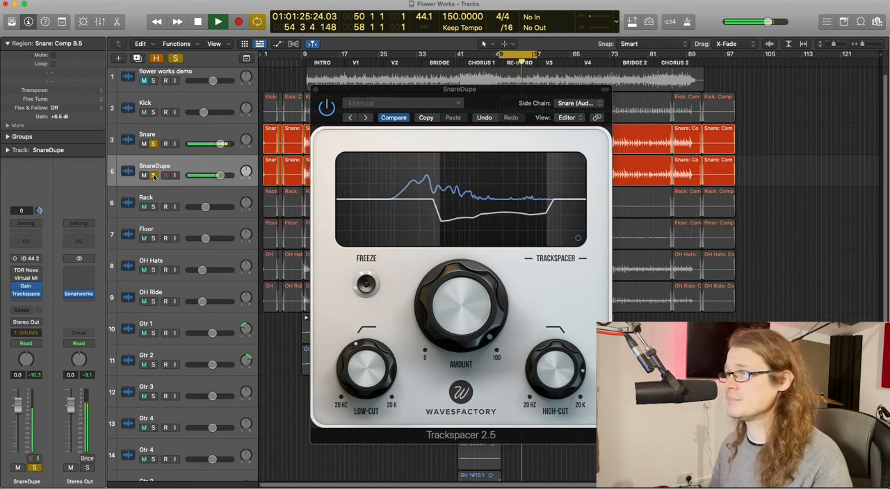
key("space")
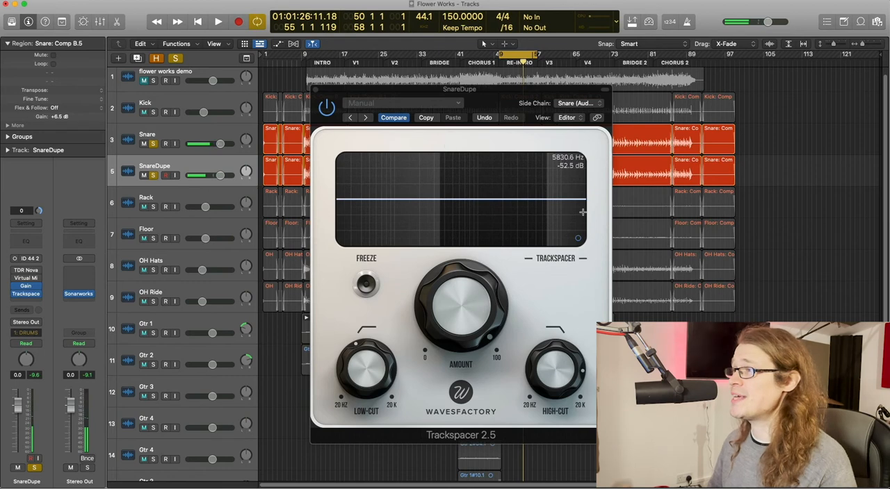
Try a longer release on the SnareDupe Trackspacer and compare playback with the SnareDupe solo off and on.
left_click(577, 239)
left_click_drag(512, 226, 511, 217)
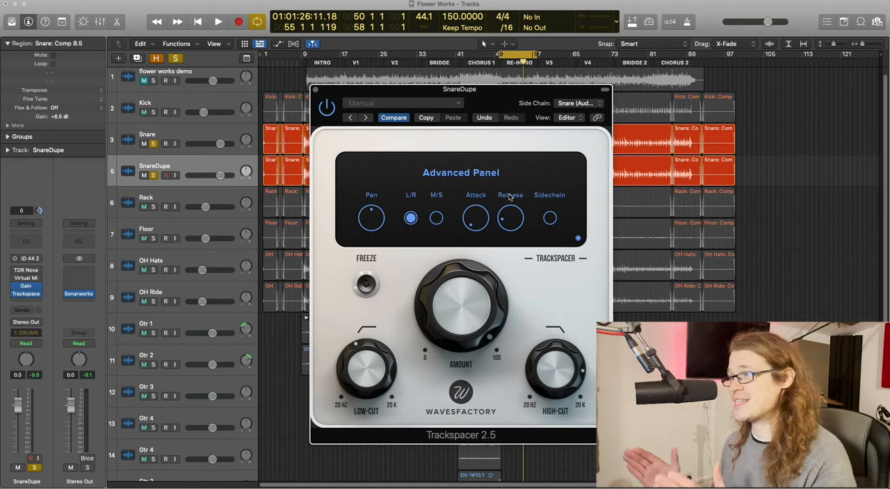
left_click_drag(506, 223, 505, 201)
key("space")
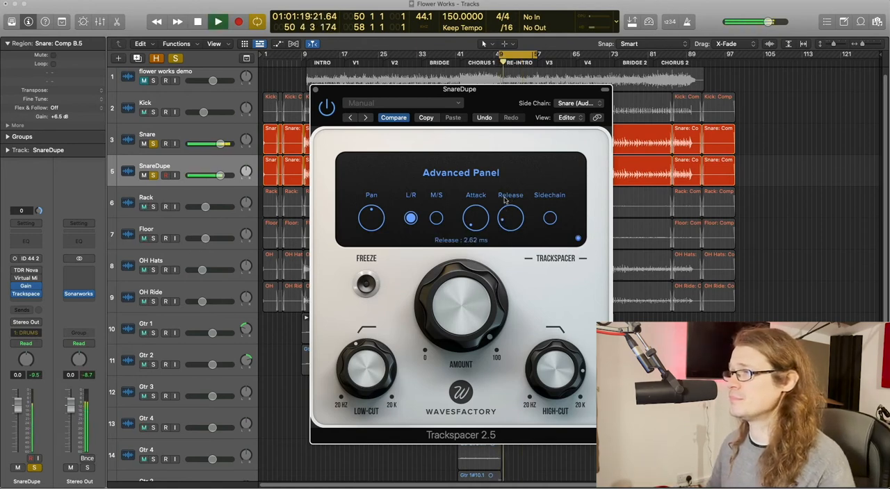
left_click(153, 176)
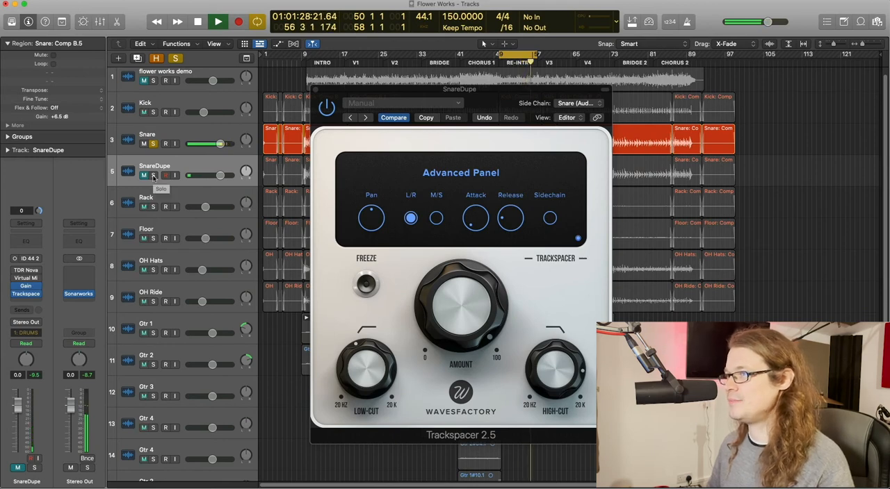
left_click(153, 176)
Turn the Trackspacer release back down to its minimum and compare the sound with SnareDupe unsoloed and soloed.
left_click_drag(524, 223, 516, 247)
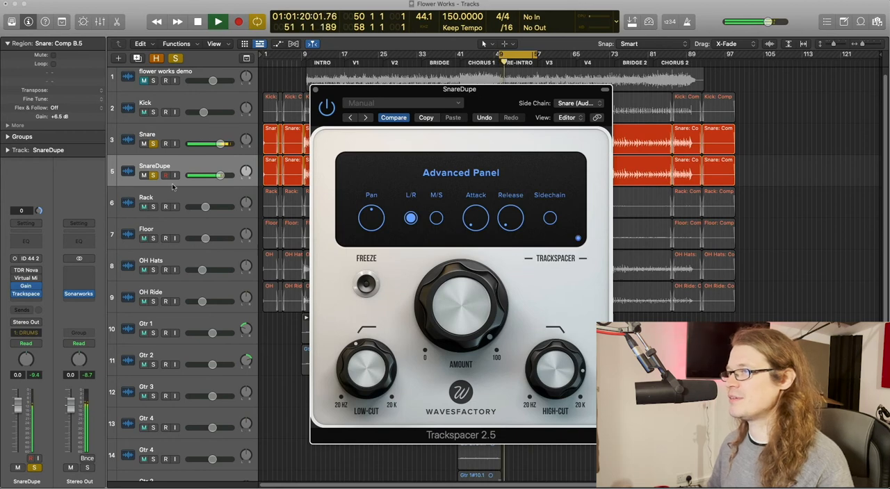
left_click(153, 176)
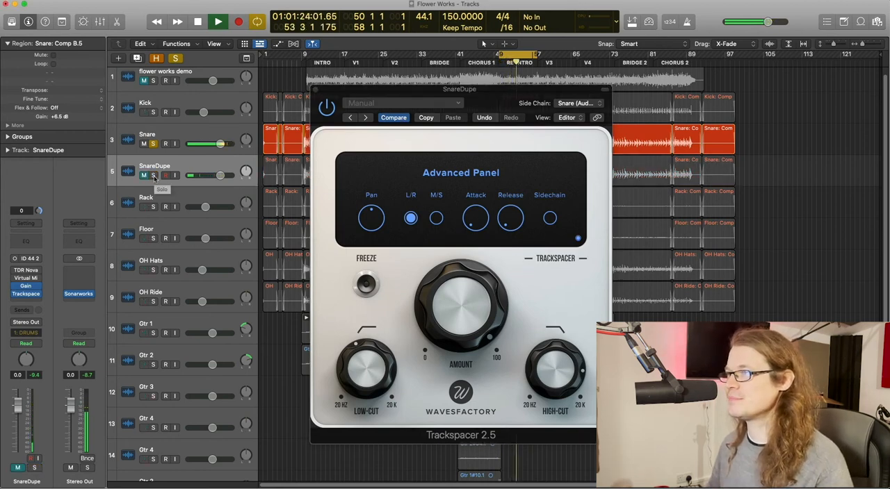
left_click(154, 176)
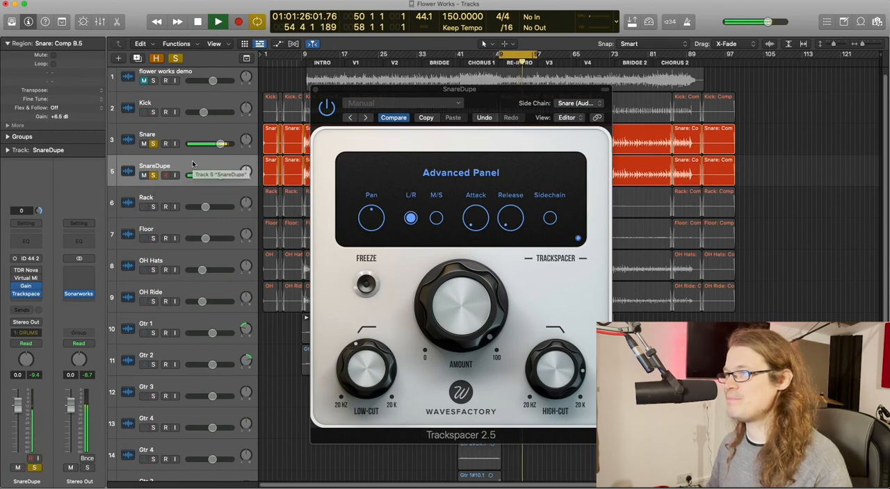